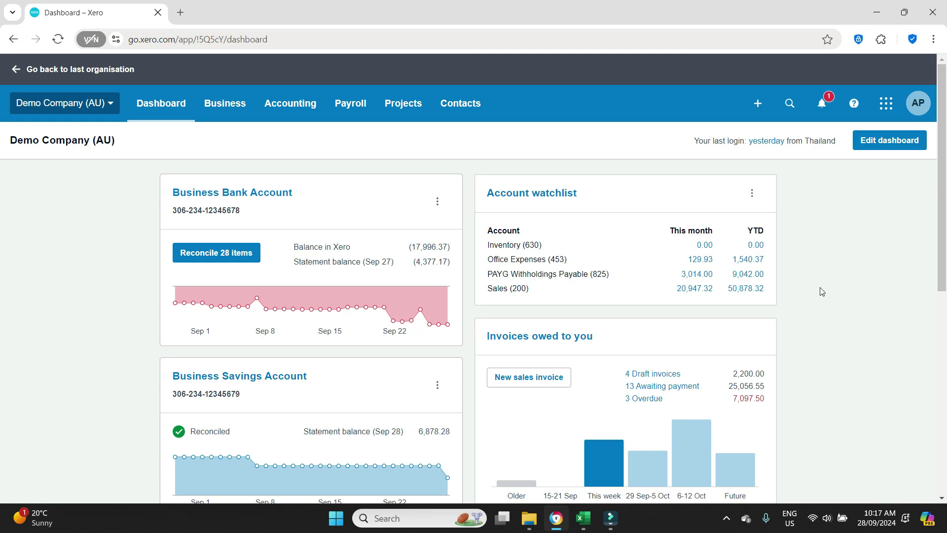
- Open the draft Fortnightly Calendar pay run ending 14 Sep 2024 and the payslip showing 1,876.00 net pay
{"action": "left_click", "coordinate": [359, 118]}
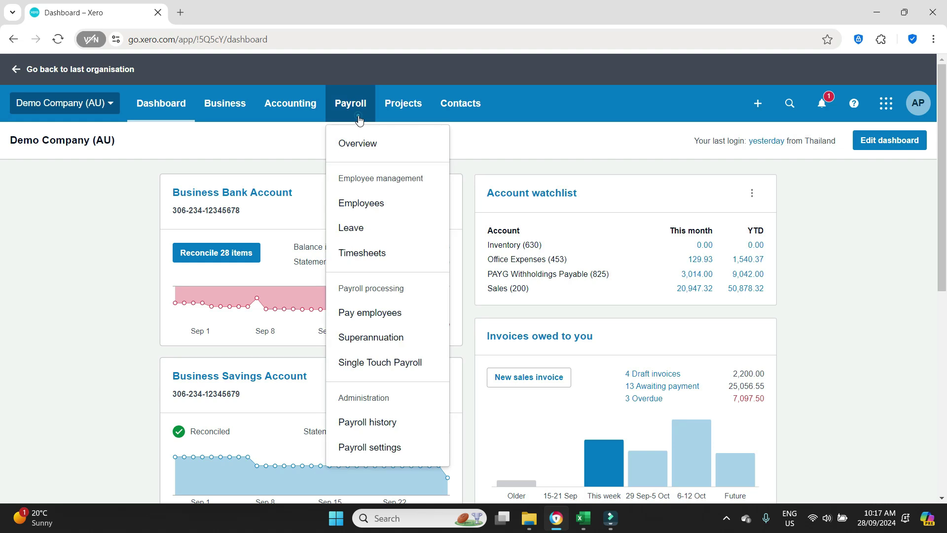
{"action": "left_click", "coordinate": [405, 311]}
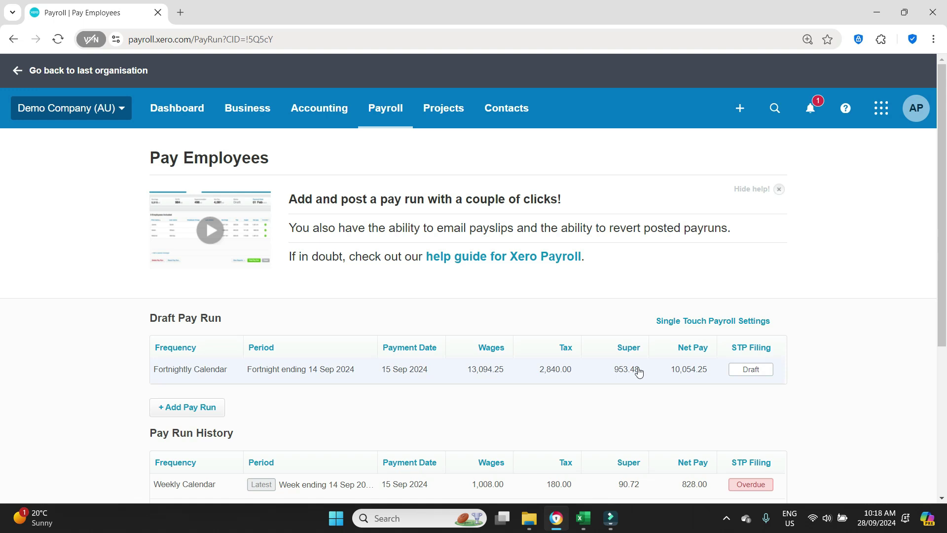
{"action": "left_click", "coordinate": [639, 370]}
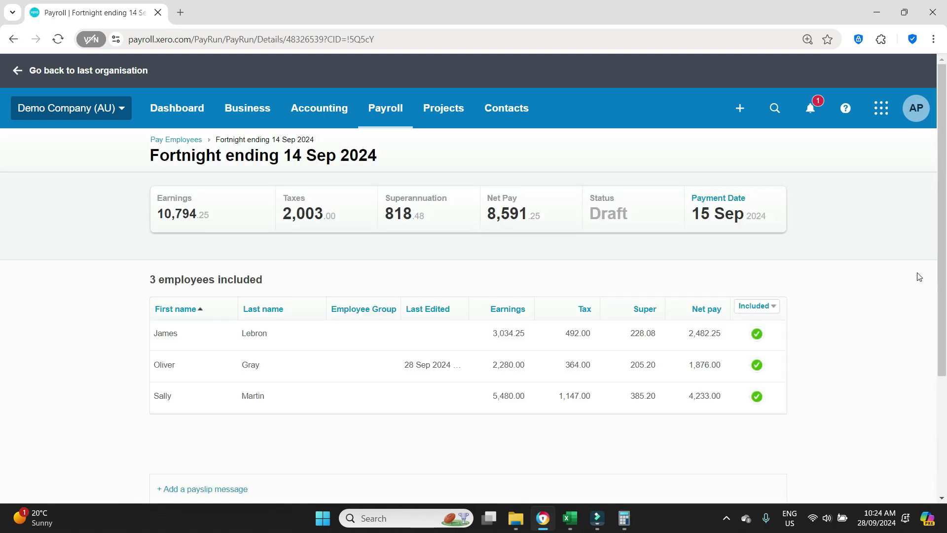
{"action": "left_click", "coordinate": [698, 367]}
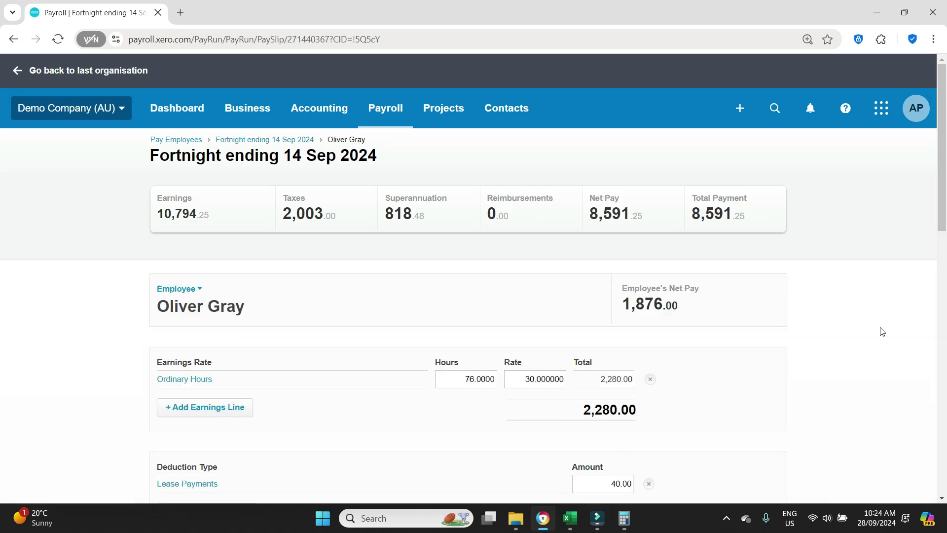
{"action": "scroll", "coordinate": [882, 331], "scroll_direction": "down", "scroll_amount": 3}
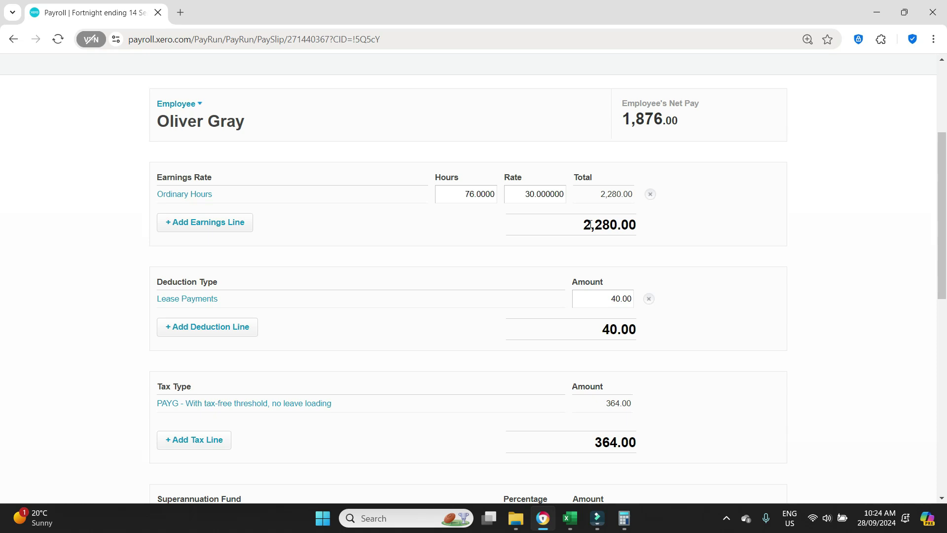
{"action": "scroll", "coordinate": [726, 251], "scroll_direction": "down", "scroll_amount": 1}
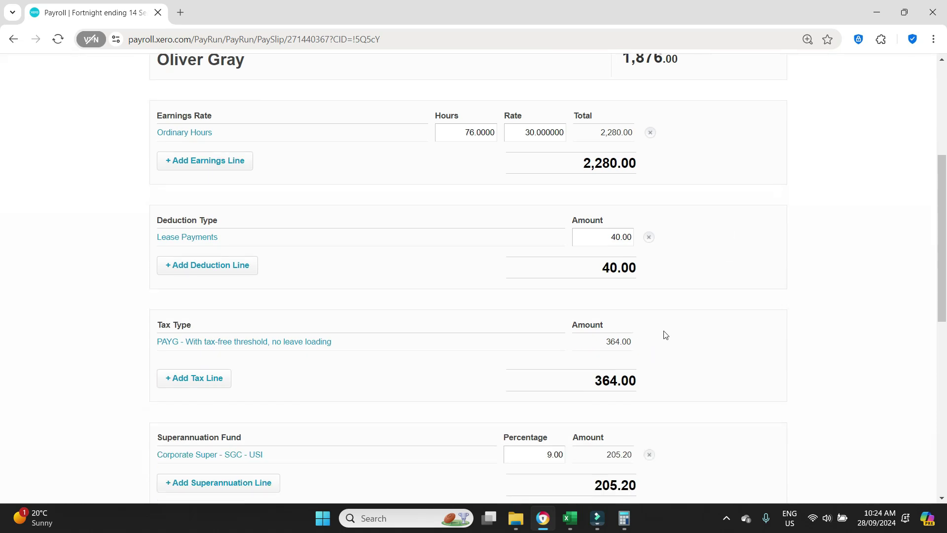
{"action": "scroll", "coordinate": [732, 351], "scroll_direction": "up", "scroll_amount": 1}
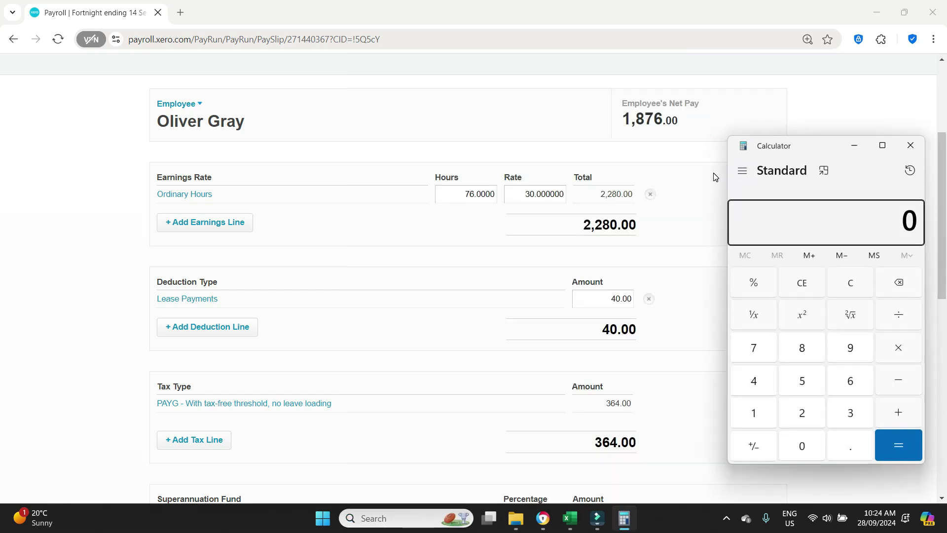
- Calculate 1876 − 1800 = 76 in Calculator, then go back to the payslip
{"action": "type", "text": "1876"}
{"action": "key", "text": "minus"}
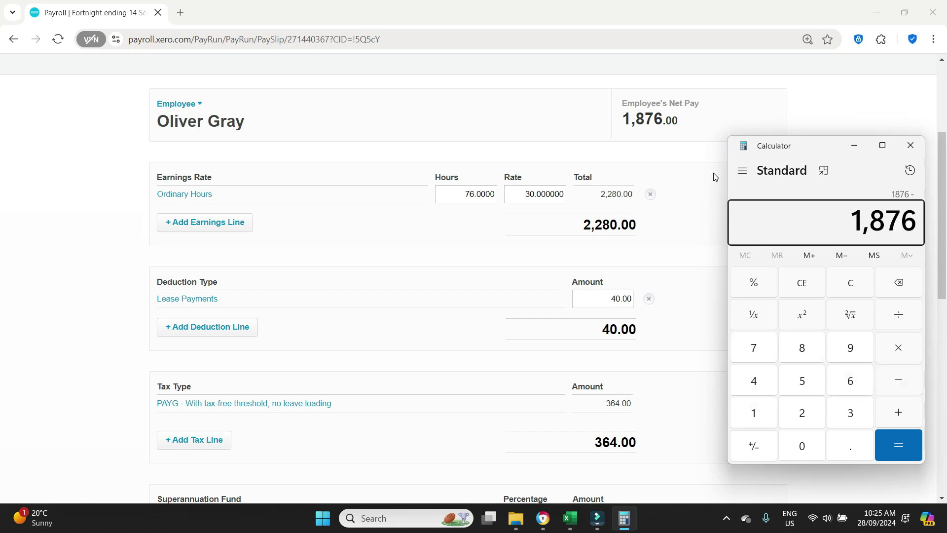
{"action": "type", "text": "1800"}
{"action": "key", "text": "Return"}
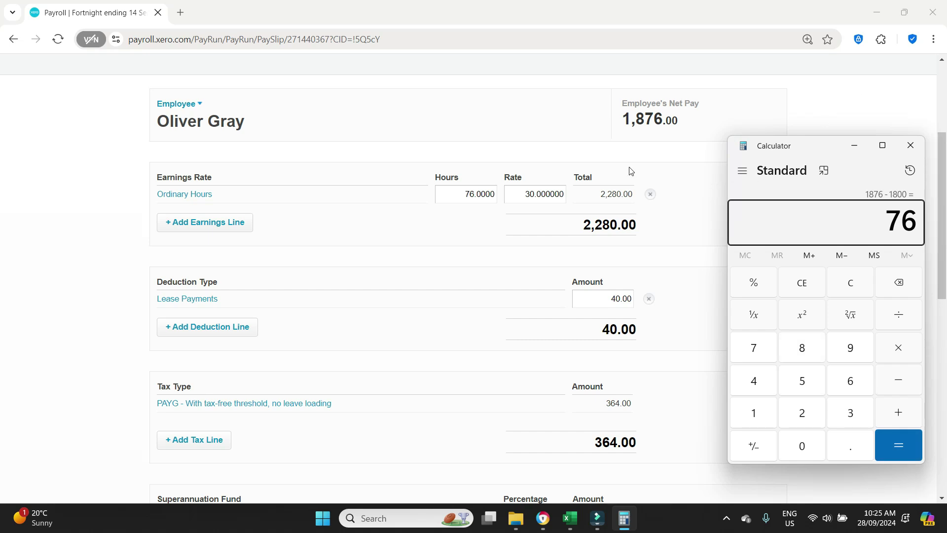
{"action": "left_click", "coordinate": [655, 142]}
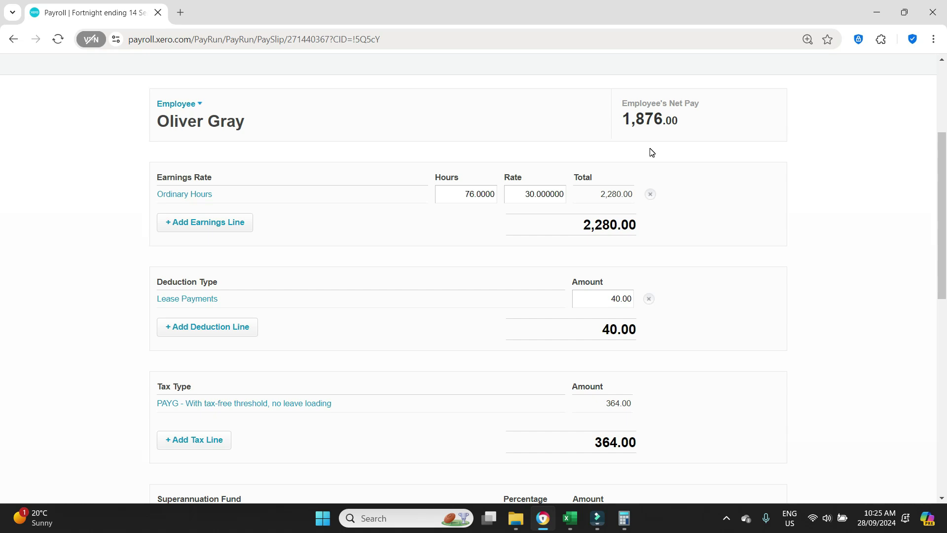
- Add a Manual Adjustment - PAYG tax line described 'To match bank amount'
{"action": "scroll", "coordinate": [651, 152], "scroll_direction": "down", "scroll_amount": 1}
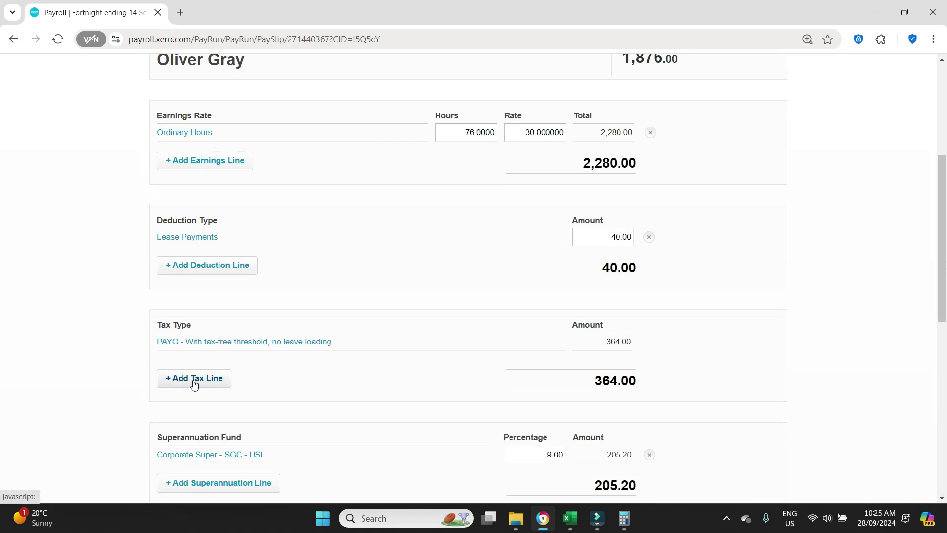
{"action": "left_click", "coordinate": [192, 378]}
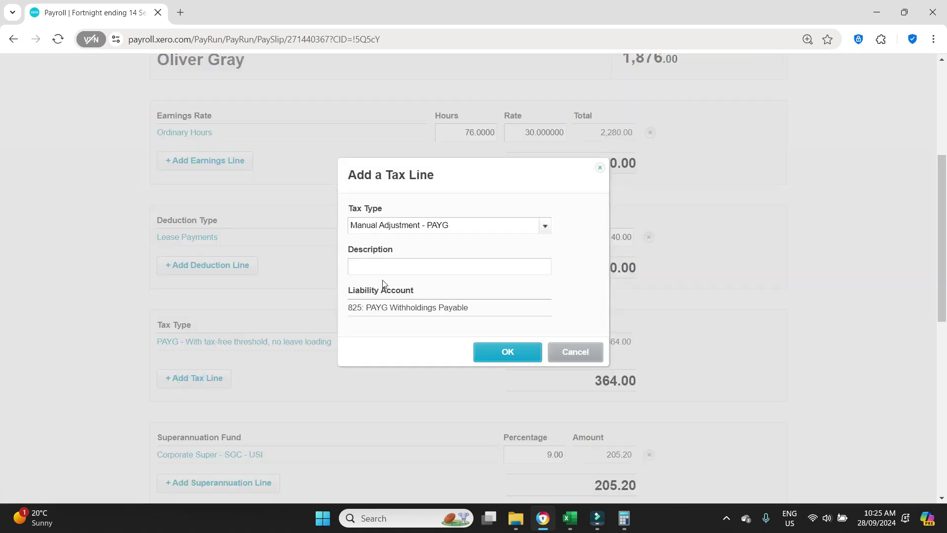
{"action": "left_click", "coordinate": [400, 268]}
{"action": "type", "text": "To match bank amount"}
{"action": "left_click", "coordinate": [520, 352]}
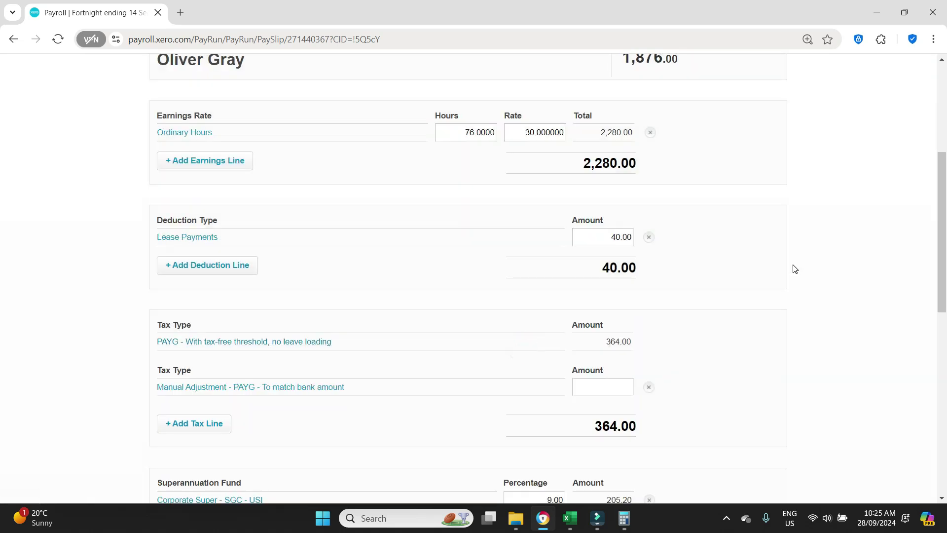
- Enter 76 as the manual PAYG adjustment amount, using the calculator result
{"action": "left_click", "coordinate": [624, 518]}
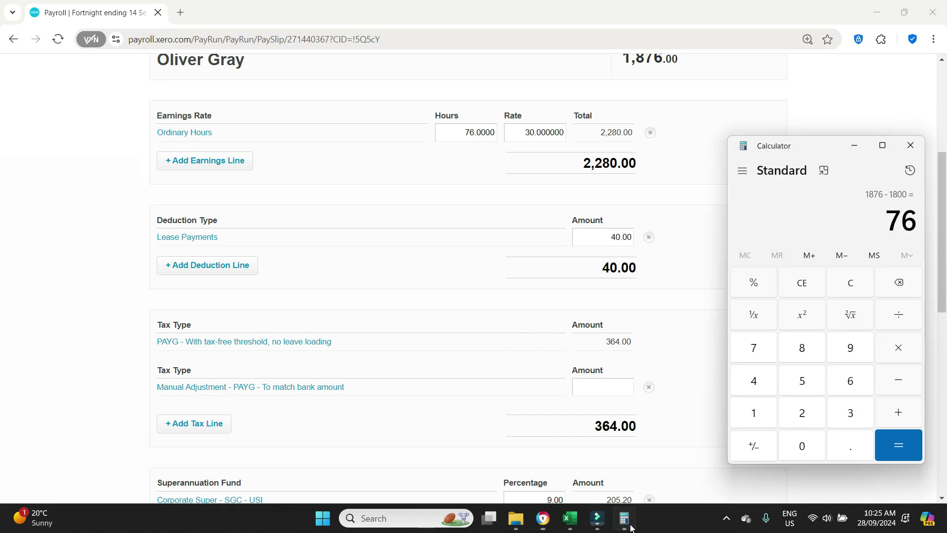
{"action": "left_click", "coordinate": [844, 108]}
{"action": "scroll", "coordinate": [828, 110], "scroll_direction": "up", "scroll_amount": 1}
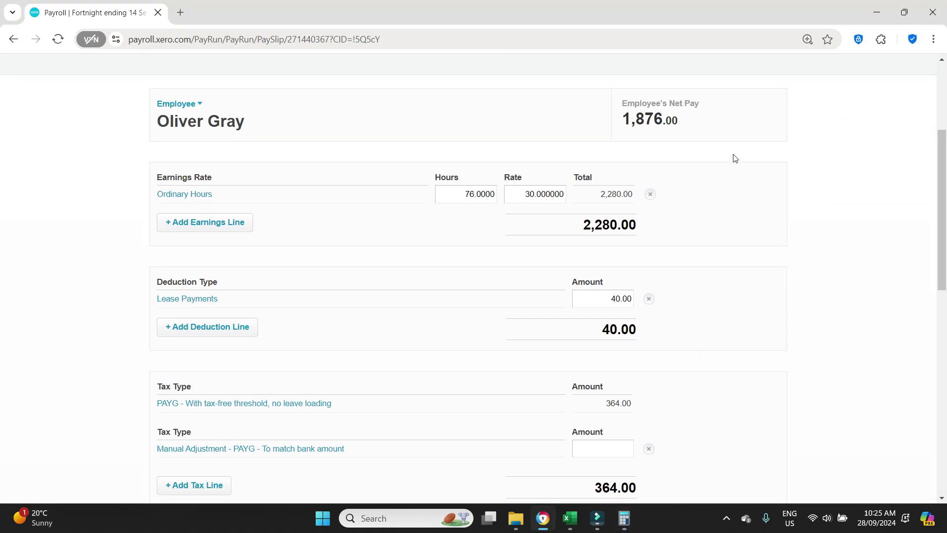
{"action": "scroll", "coordinate": [735, 158], "scroll_direction": "down", "scroll_amount": 1}
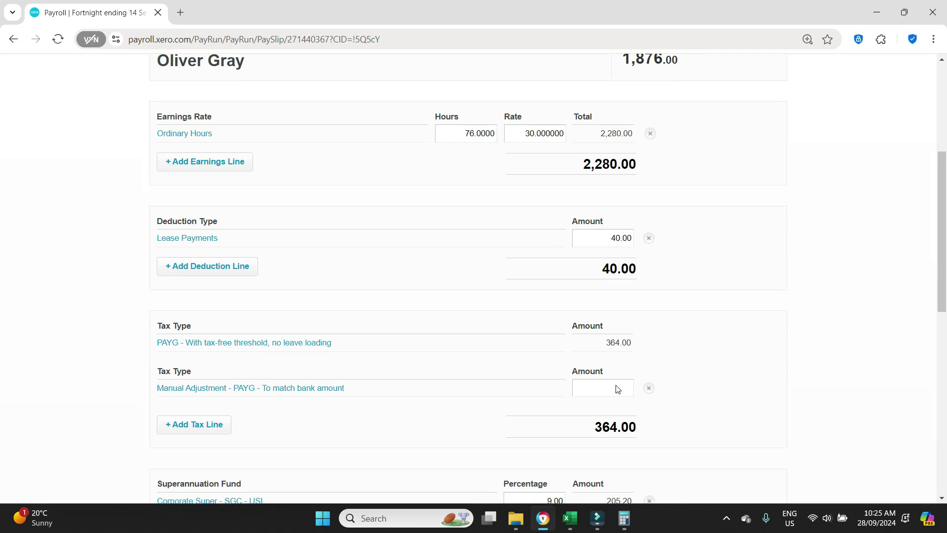
{"action": "scroll", "coordinate": [618, 388], "scroll_direction": "up", "scroll_amount": 1}
{"action": "left_click", "coordinate": [614, 447]}
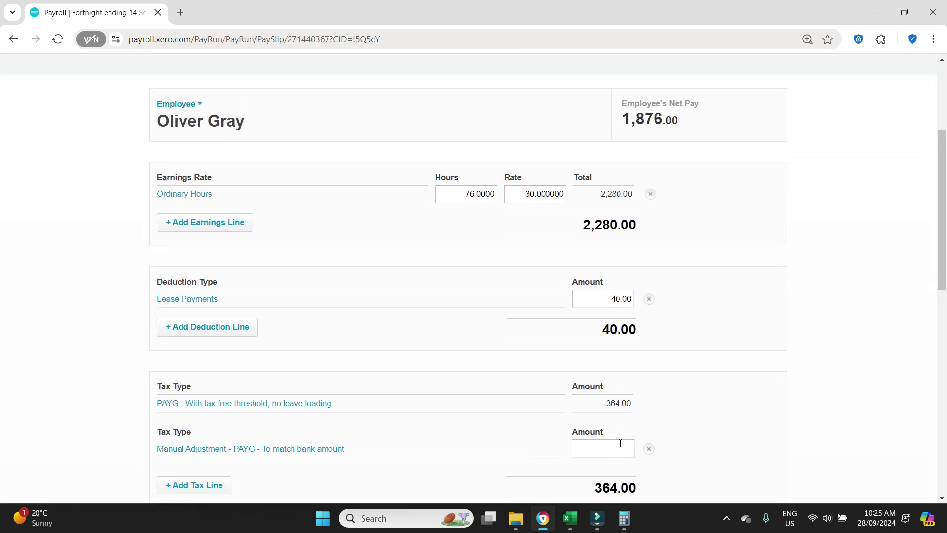
{"action": "type", "text": "76"}
{"action": "left_click", "coordinate": [738, 93]}
{"action": "scroll", "coordinate": [711, 129], "scroll_direction": "down", "scroll_amount": 5}
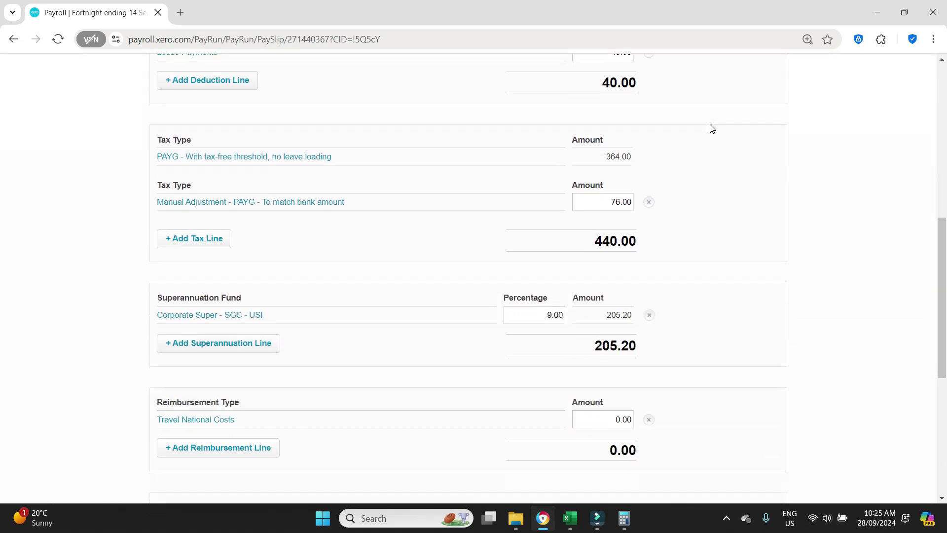
{"action": "scroll", "coordinate": [712, 129], "scroll_direction": "down", "scroll_amount": 6}
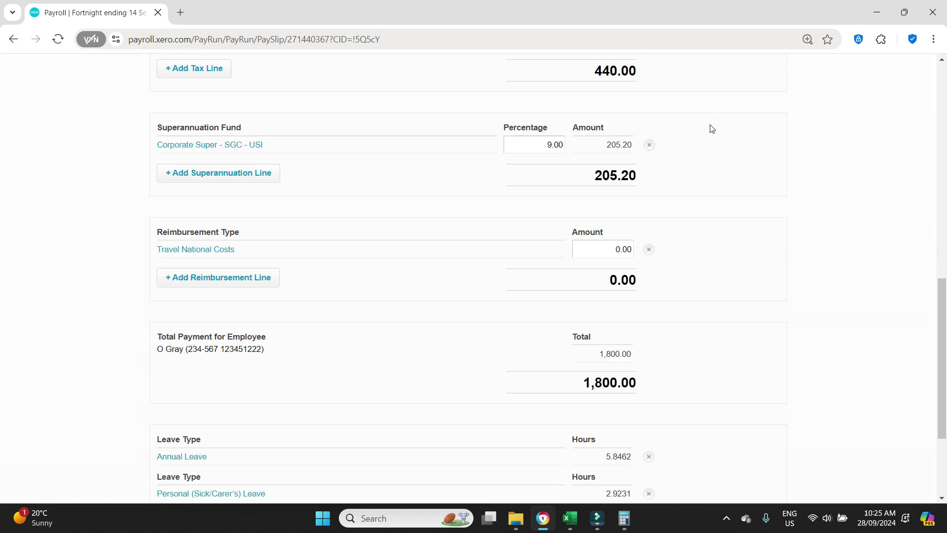
- Save the payslip and verify net pay now reads 1,800.00
{"action": "left_click", "coordinate": [638, 471]}
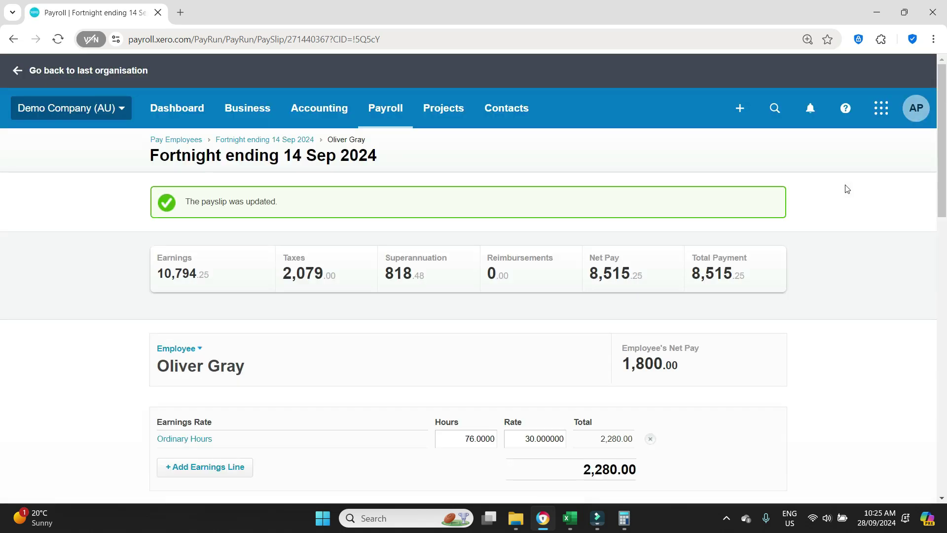
{"action": "scroll", "coordinate": [847, 189], "scroll_direction": "down", "scroll_amount": 4}
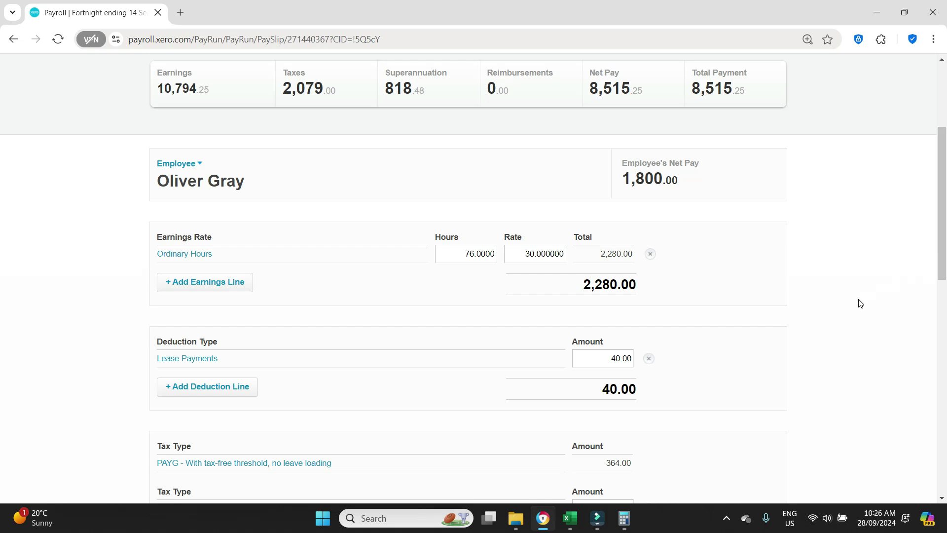
{"action": "scroll", "coordinate": [861, 303], "scroll_direction": "down", "scroll_amount": 1}
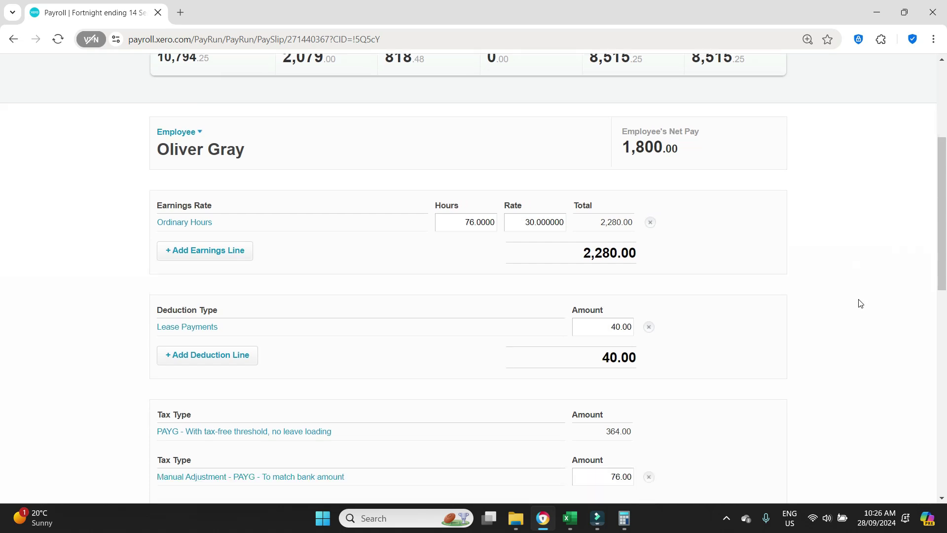